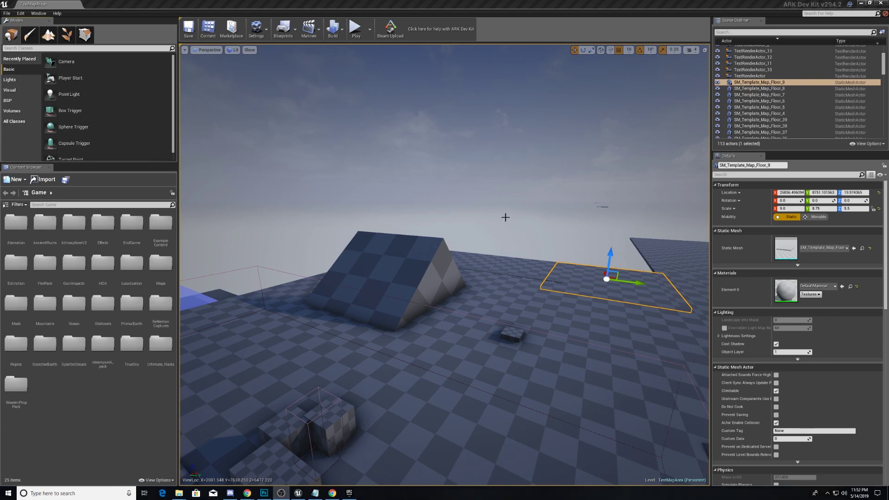
- Fly the viewport over the checker floor, the selected floor piece and the water area
{"action": "right_click_drag", "start_coordinate": [417, 232], "coordinate": [477, 199]}
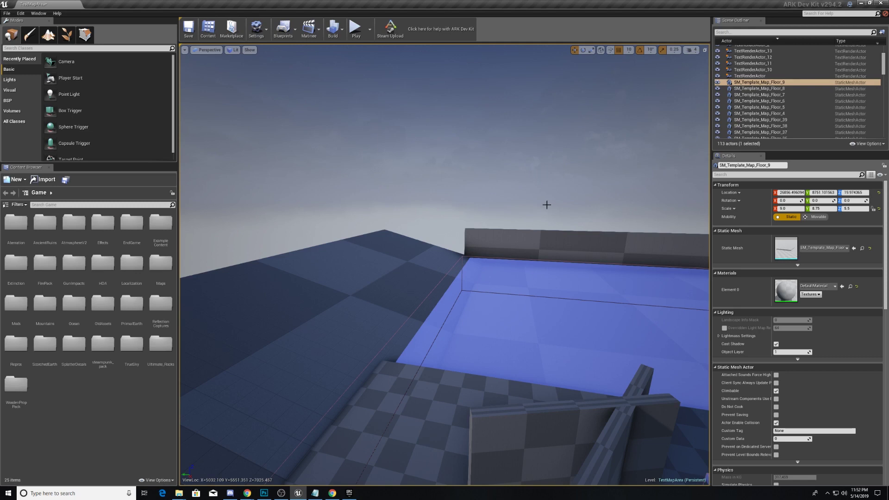
{"action": "left_click_drag", "start_coordinate": [547, 197], "coordinate": [523, 195]}
{"action": "right_click_drag", "start_coordinate": [523, 195], "coordinate": [478, 162]}
{"action": "right_click_drag", "start_coordinate": [547, 195], "coordinate": [463, 208]}
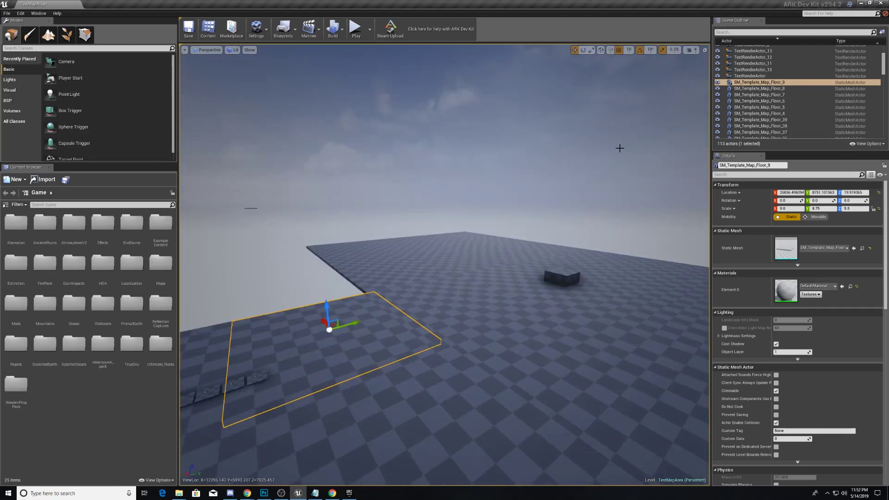
{"action": "right_click_drag", "start_coordinate": [407, 159], "coordinate": [448, 171]}
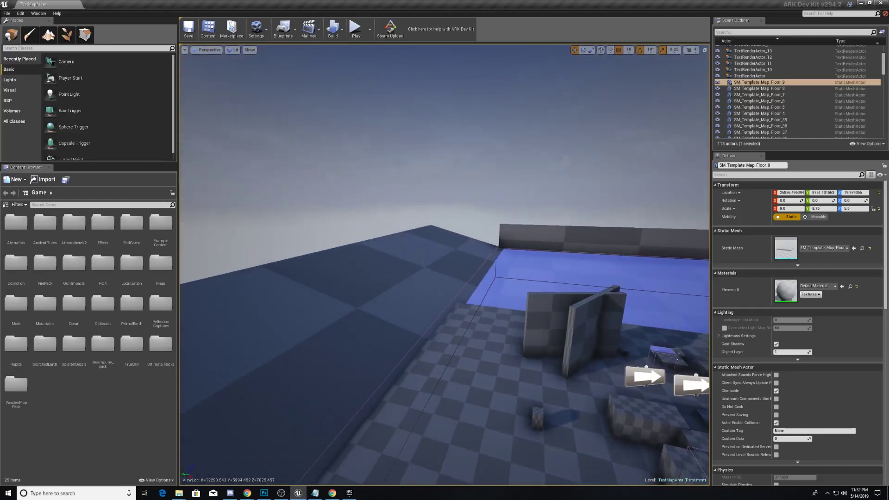
{"action": "right_click_drag", "start_coordinate": [449, 171], "coordinate": [448, 171]}
{"action": "right_click_drag", "start_coordinate": [460, 209], "coordinate": [461, 209]}
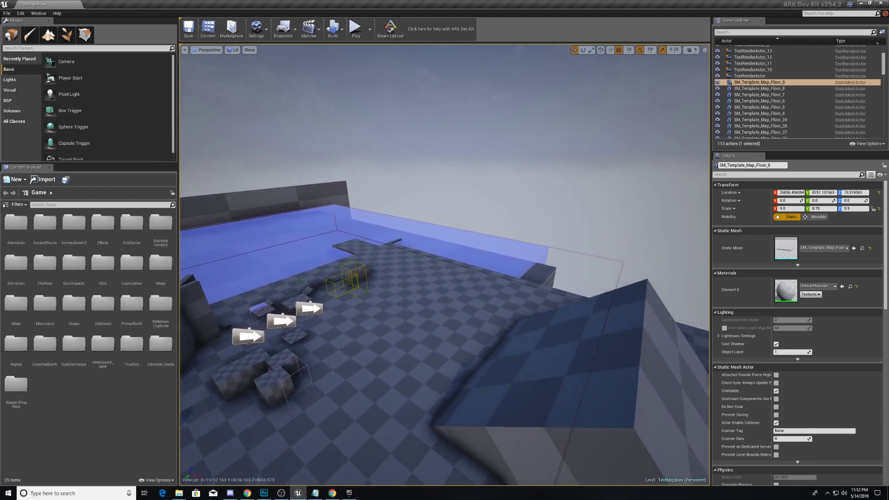
{"action": "right_click_drag", "start_coordinate": [461, 208], "coordinate": [461, 209]}
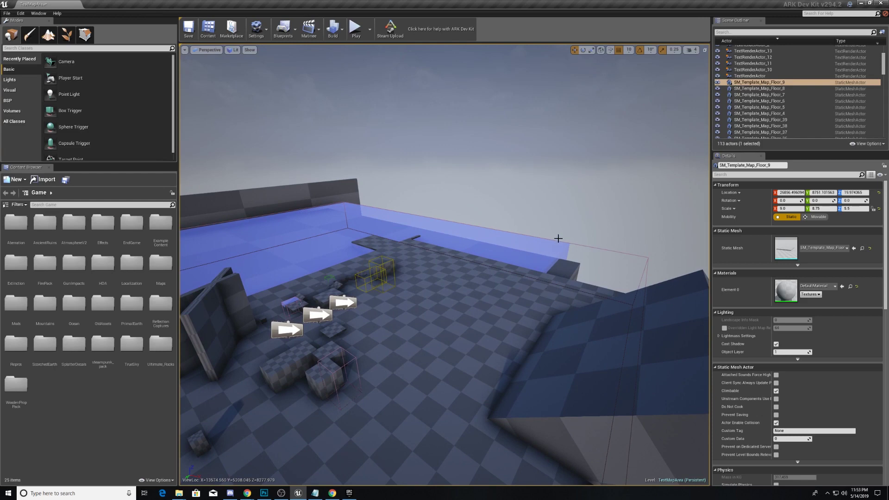
{"action": "right_click_drag", "start_coordinate": [560, 233], "coordinate": [529, 222]}
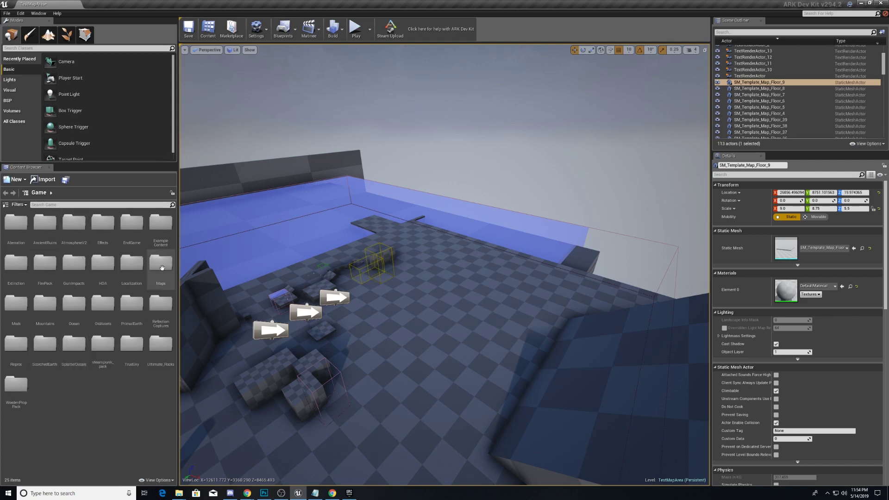
{"action": "left_click", "coordinate": [5, 205]}
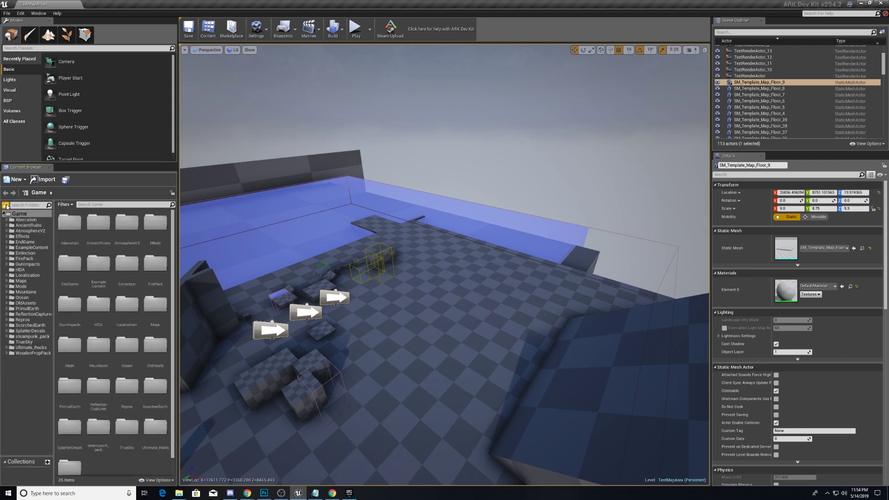
{"action": "left_click", "coordinate": [5, 205]}
{"action": "left_click", "coordinate": [5, 206]}
{"action": "left_click", "coordinate": [5, 207]}
{"action": "left_click", "coordinate": [5, 207]}
- Search the placeable classes for 'came', then 'light', then clear the search
{"action": "left_click", "coordinate": [77, 48]}
{"action": "type", "text": "camer"}
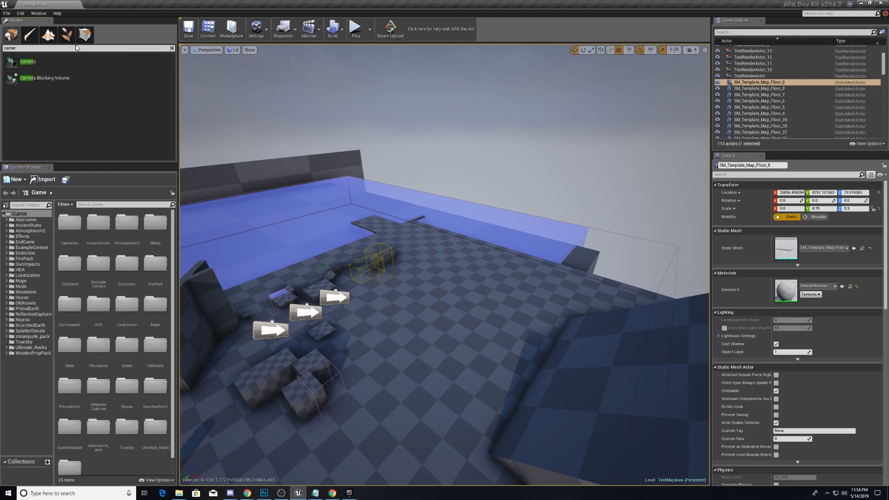
{"action": "key", "text": "BackSpace"}
{"action": "key", "text": "BackSpace"}
{"action": "key", "text": "BackSpace"}
{"action": "key", "text": "BackSpace"}
{"action": "type", "text": "light"}
{"action": "scroll", "coordinate": [93, 116], "scroll_direction": "down", "scroll_amount": 1}
{"action": "scroll", "coordinate": [98, 120], "scroll_direction": "up", "scroll_amount": 1}
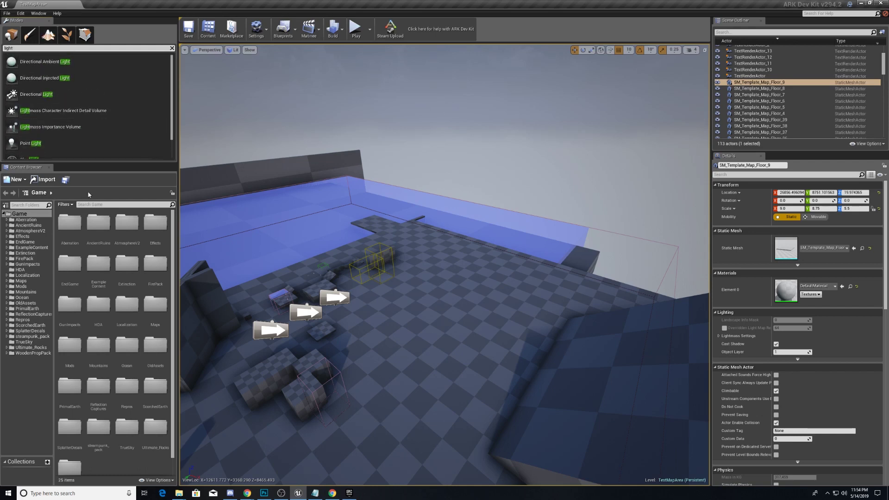
{"action": "key", "text": "BackSpace"}
{"action": "key", "text": "BackSpace"}
{"action": "key", "text": "BackSpace"}
{"action": "key", "text": "BackSpace"}
{"action": "key", "text": "BackSpace"}
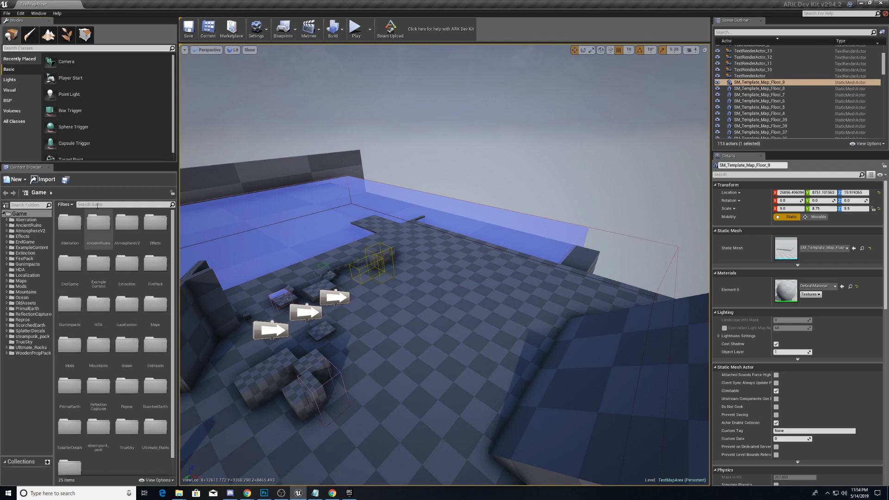
- Cycle through the Paint, Landscape, Geometry and Foliage modes, ending back in Place mode
{"action": "left_click", "coordinate": [31, 35]}
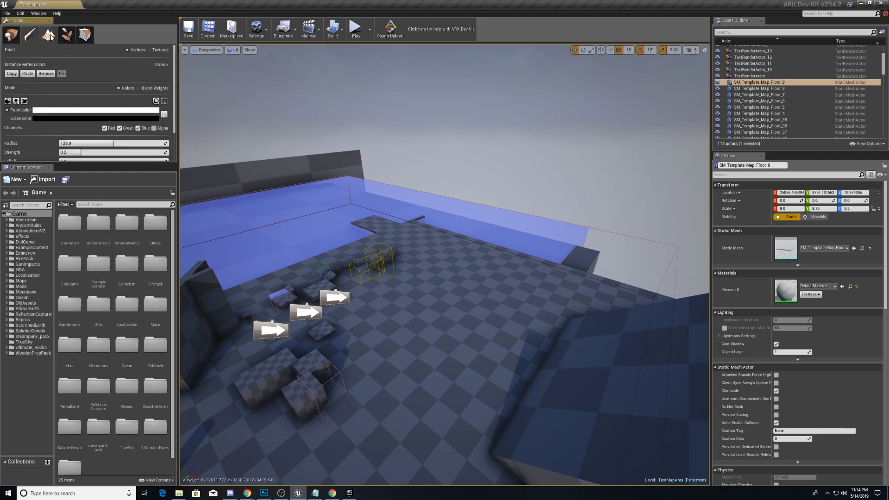
{"action": "left_click", "coordinate": [48, 36]}
{"action": "left_click", "coordinate": [36, 39]}
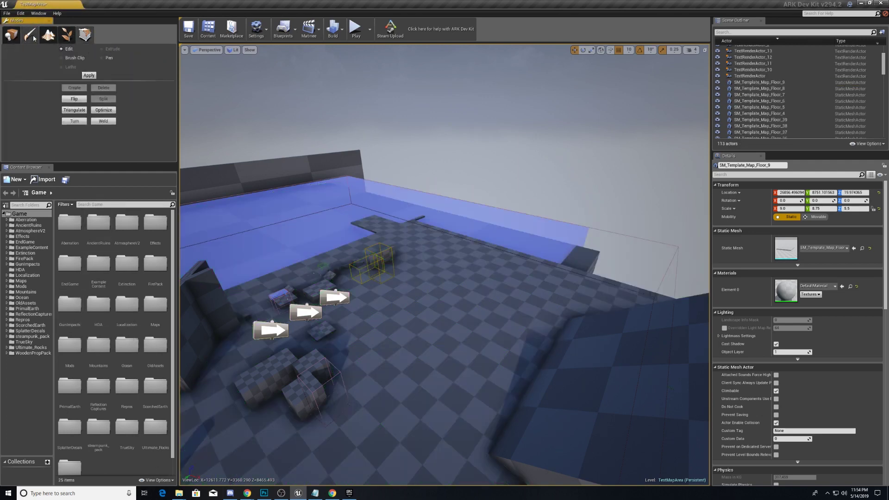
{"action": "left_click", "coordinate": [63, 35]}
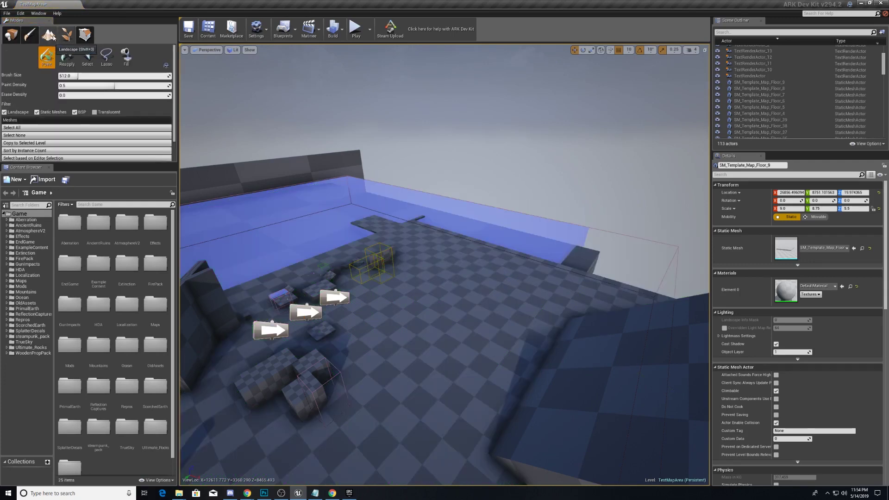
{"action": "left_click", "coordinate": [52, 36]}
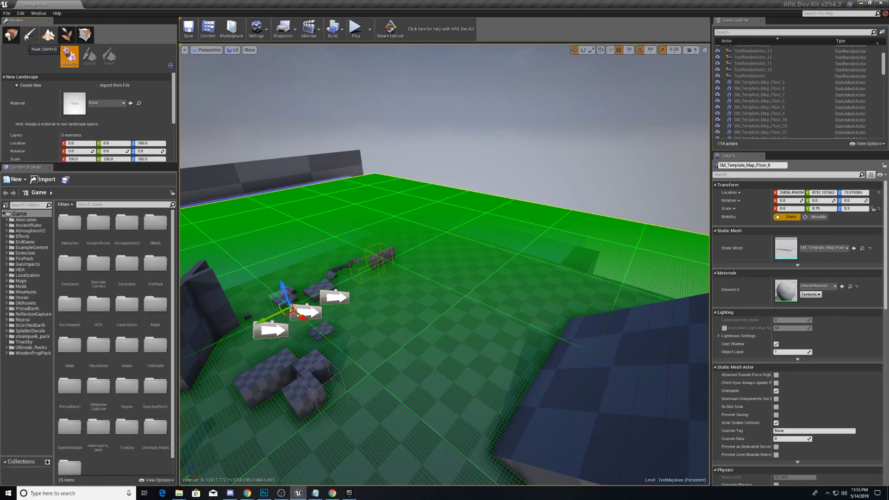
{"action": "left_click", "coordinate": [29, 35]}
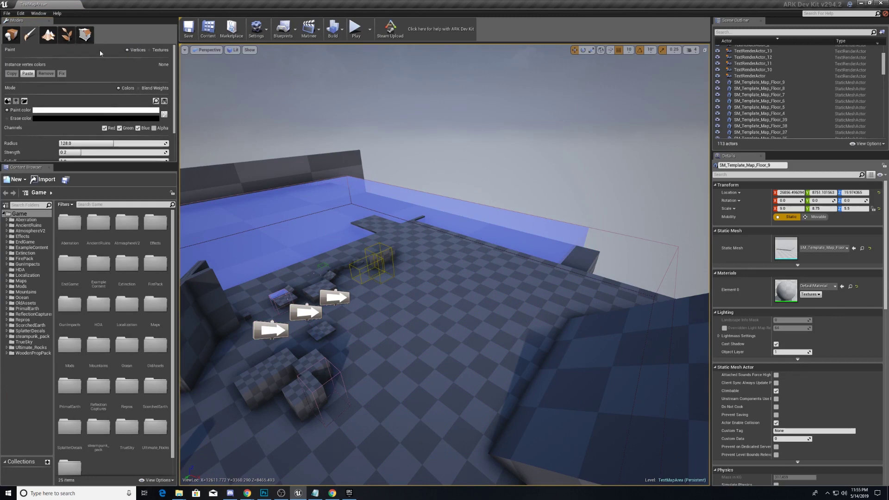
{"action": "left_click", "coordinate": [85, 34]}
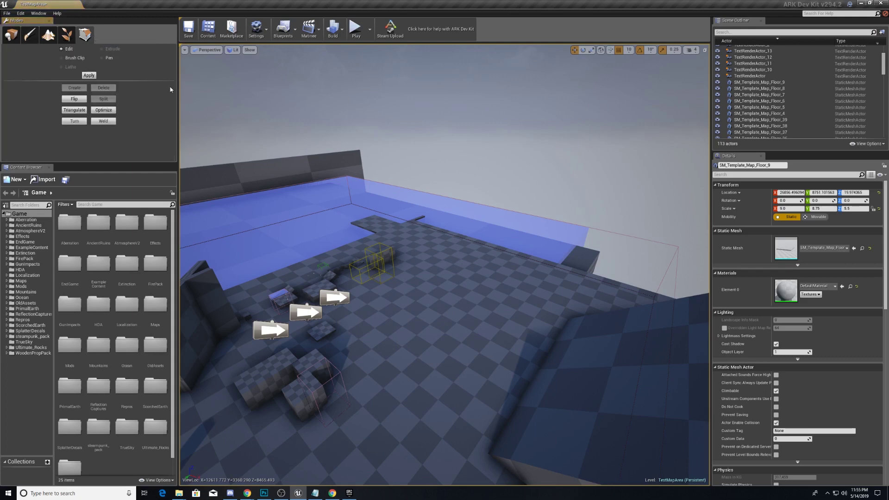
{"action": "left_click", "coordinate": [14, 35]}
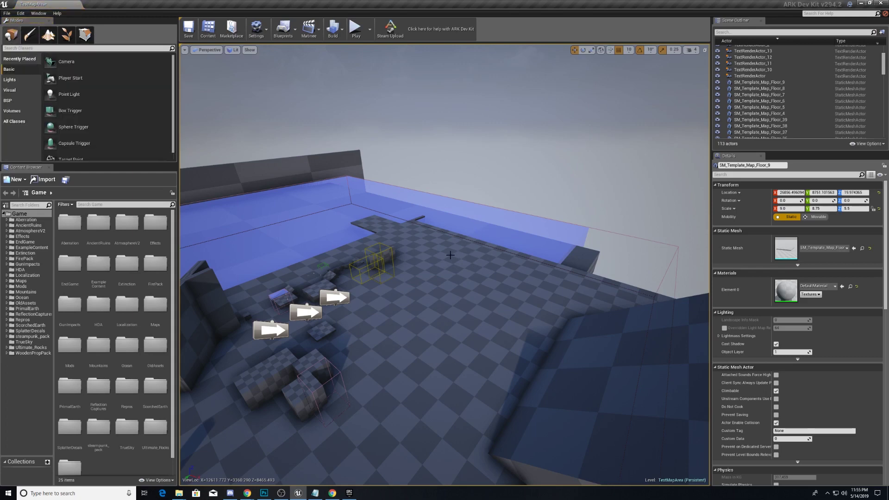
{"action": "scroll", "coordinate": [442, 256], "scroll_direction": "up", "scroll_amount": 1}
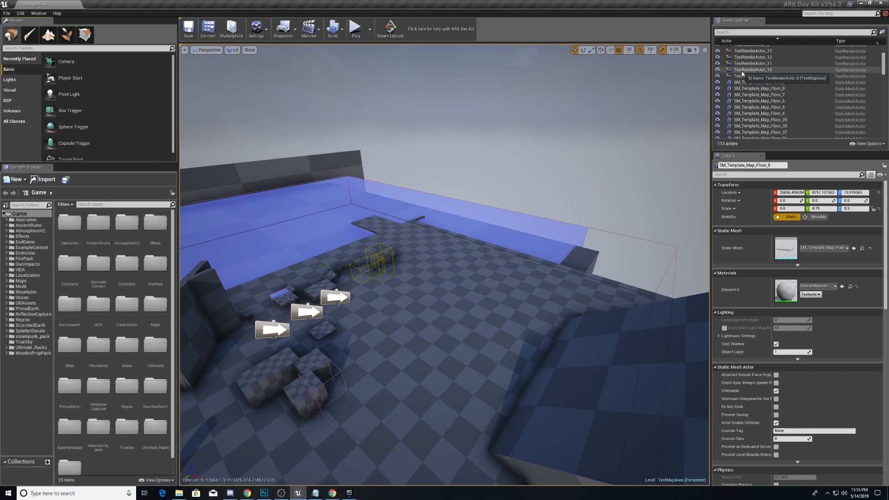
{"action": "scroll", "coordinate": [743, 76], "scroll_direction": "up", "scroll_amount": 3}
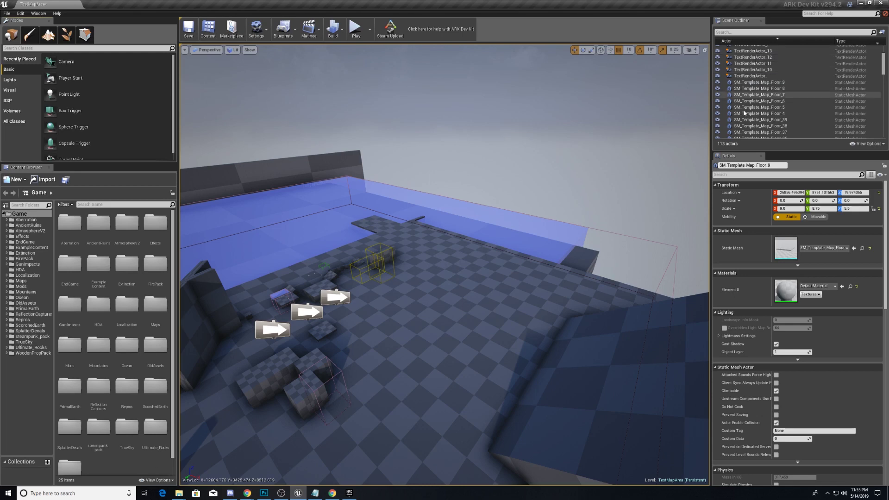
{"action": "scroll", "coordinate": [751, 83], "scroll_direction": "down", "scroll_amount": 10}
{"action": "scroll", "coordinate": [753, 81], "scroll_direction": "up", "scroll_amount": 1}
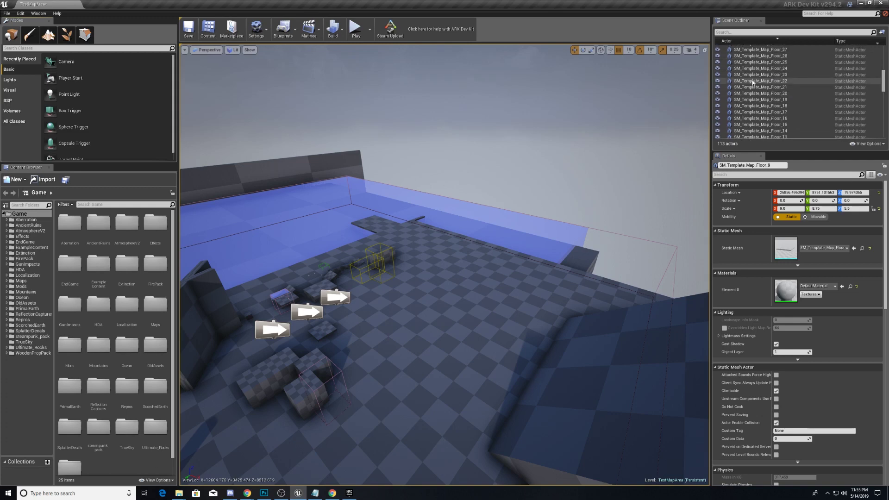
{"action": "scroll", "coordinate": [757, 80], "scroll_direction": "down", "scroll_amount": 10}
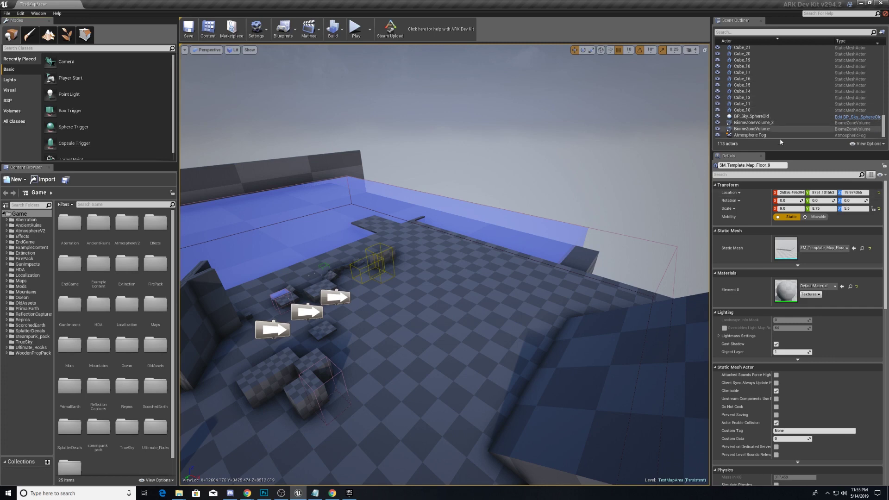
{"action": "right_click", "coordinate": [271, 367]}
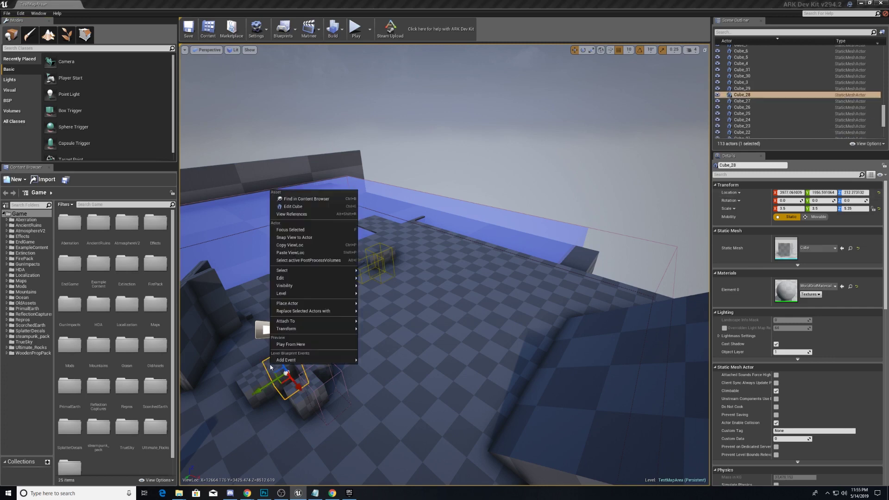
{"action": "mouse_move", "coordinate": [278, 361]}
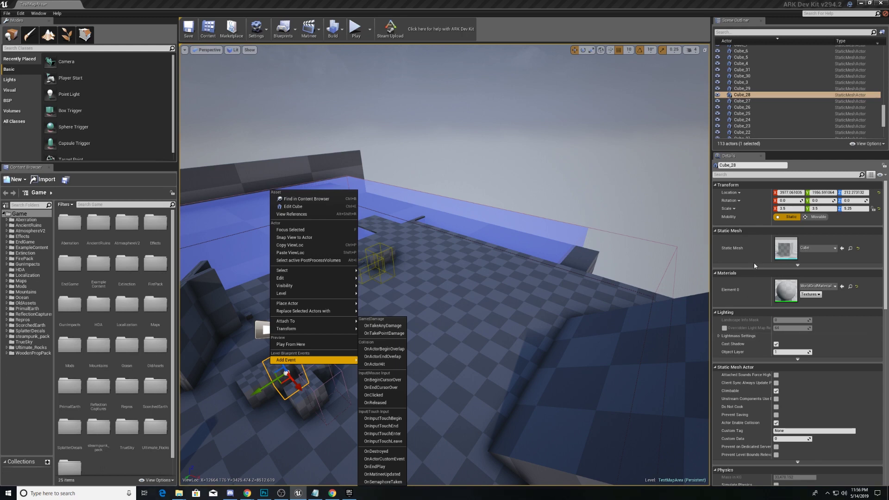
{"action": "scroll", "coordinate": [774, 268], "scroll_direction": "down", "scroll_amount": 2}
{"action": "scroll", "coordinate": [771, 271], "scroll_direction": "down", "scroll_amount": 1}
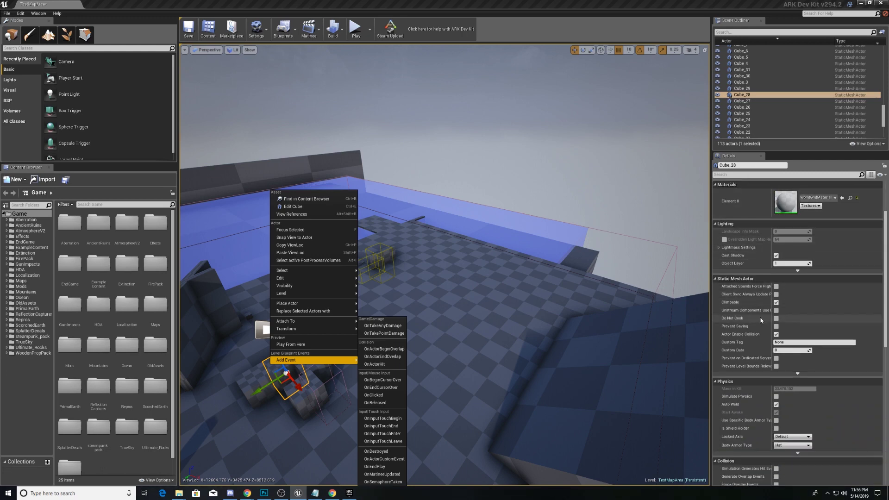
{"action": "right_click", "coordinate": [222, 309]}
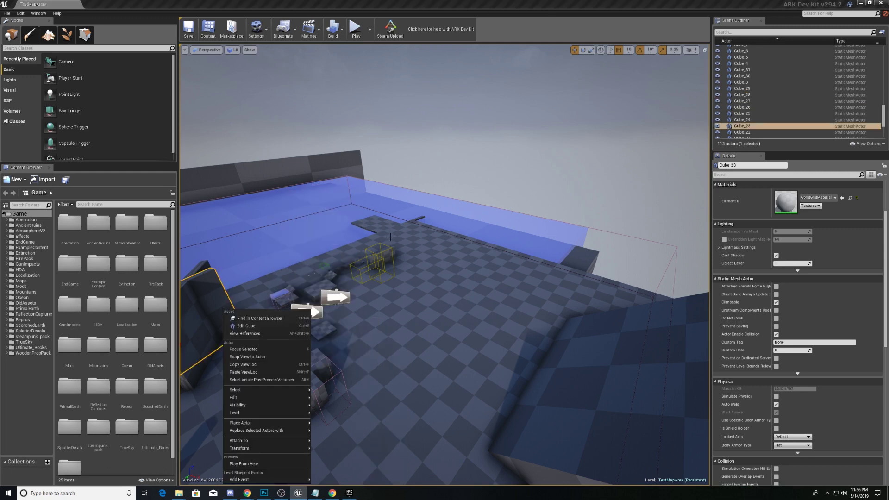
{"action": "right_click", "coordinate": [330, 228]}
{"action": "scroll", "coordinate": [788, 260], "scroll_direction": "down", "scroll_amount": 12}
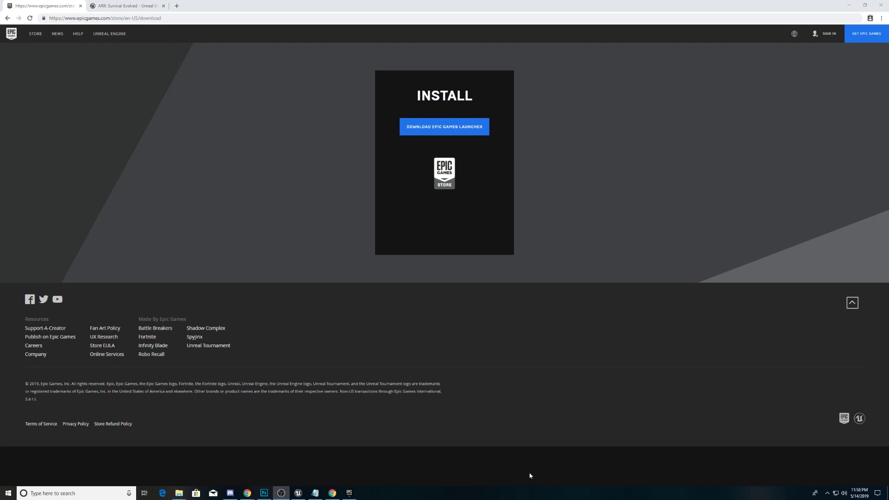
- In the Epic Games Launcher store, search for 'a' and view the ARK Editor dev kit page
{"action": "left_click", "coordinate": [358, 488]}
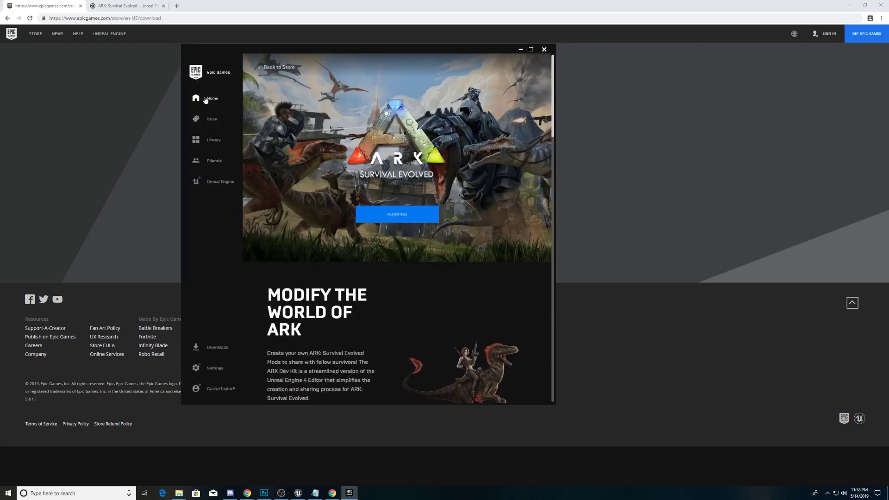
{"action": "left_click", "coordinate": [206, 100]}
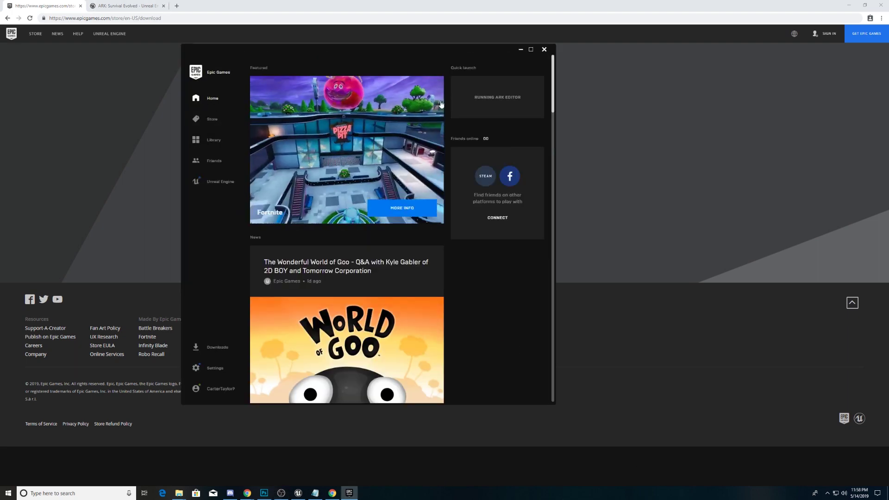
{"action": "left_click", "coordinate": [224, 122]}
{"action": "left_click", "coordinate": [512, 73]}
{"action": "type", "text": "ark"}
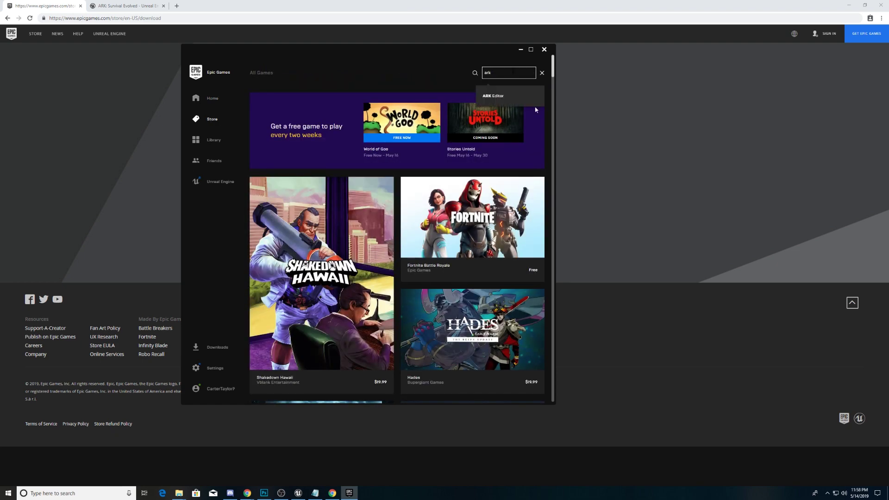
{"action": "left_click", "coordinate": [494, 96]}
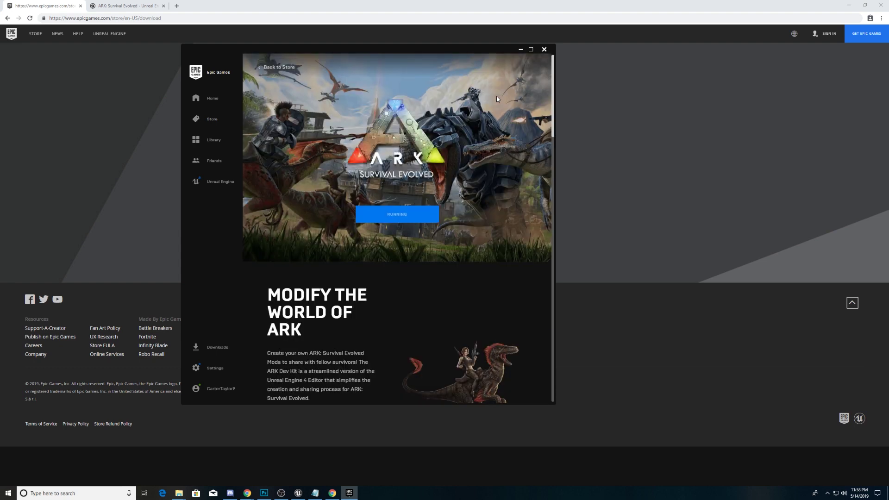
{"action": "scroll", "coordinate": [375, 289], "scroll_direction": "down", "scroll_amount": 5}
{"action": "scroll", "coordinate": [373, 288], "scroll_direction": "up", "scroll_amount": 5}
- Bring the ARK Dev Kit editor with TestMapArea back to the front
{"action": "left_click", "coordinate": [299, 492]}
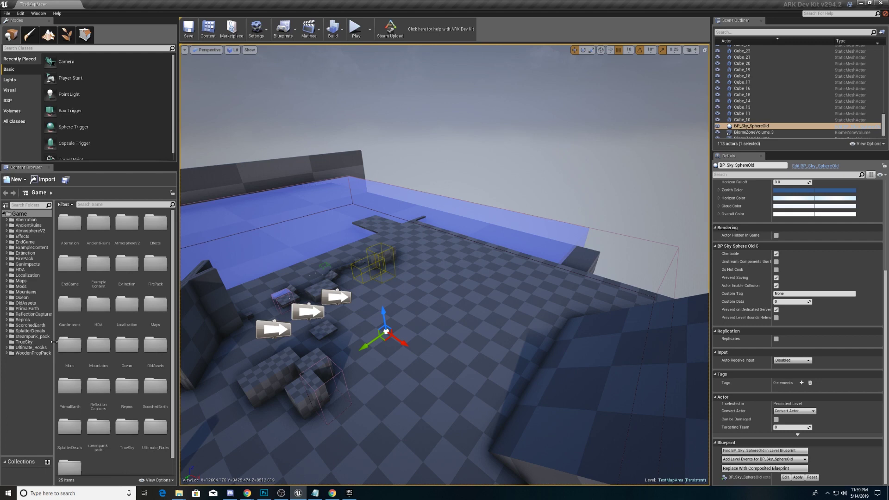
- Switch to Photoshop showing Ark Server Map.psd
{"action": "left_click", "coordinate": [263, 494]}
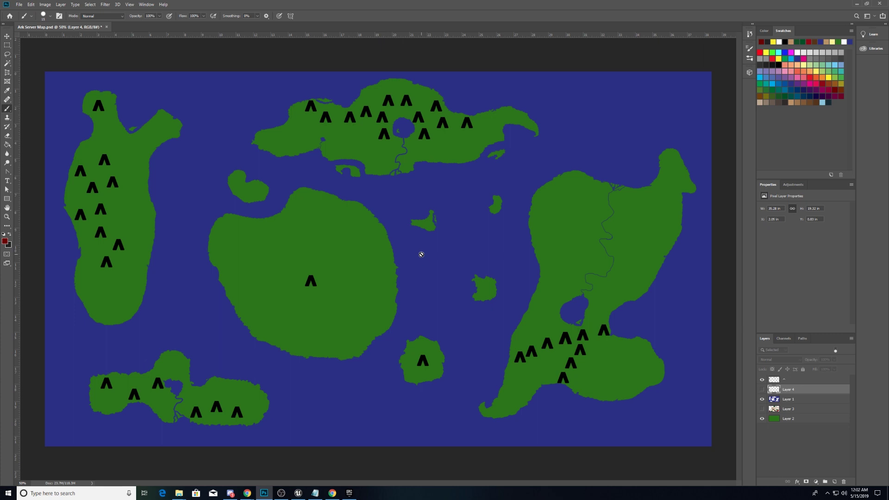
- Make Layer 3 visible in the Layers panel to show the biome colours
{"action": "left_click", "coordinate": [762, 409]}
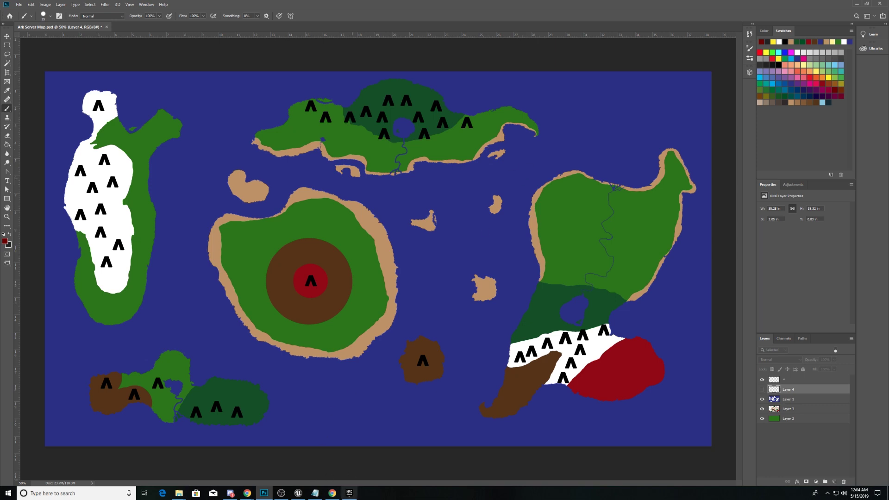
{"action": "mouse_move", "coordinate": [350, 496]}
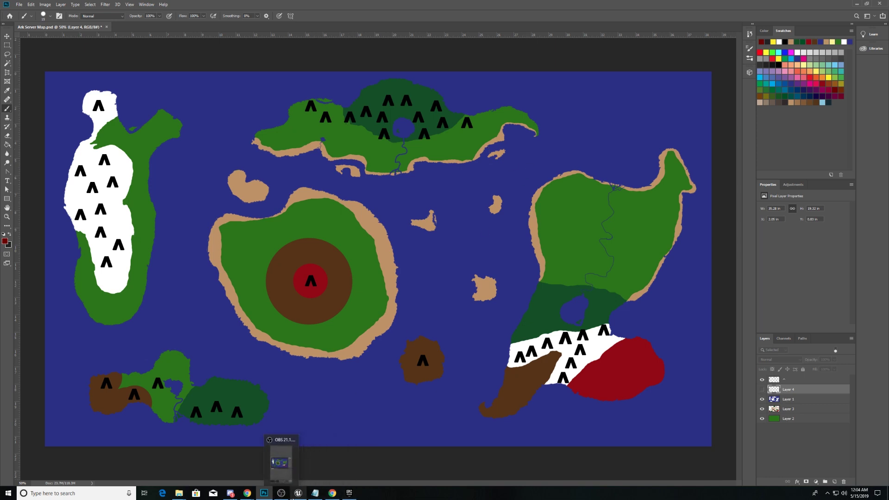
- In ARK Dev Kit, create an Empty Level from File > New Level, choosing Don't Save
{"action": "left_click", "coordinate": [302, 497]}
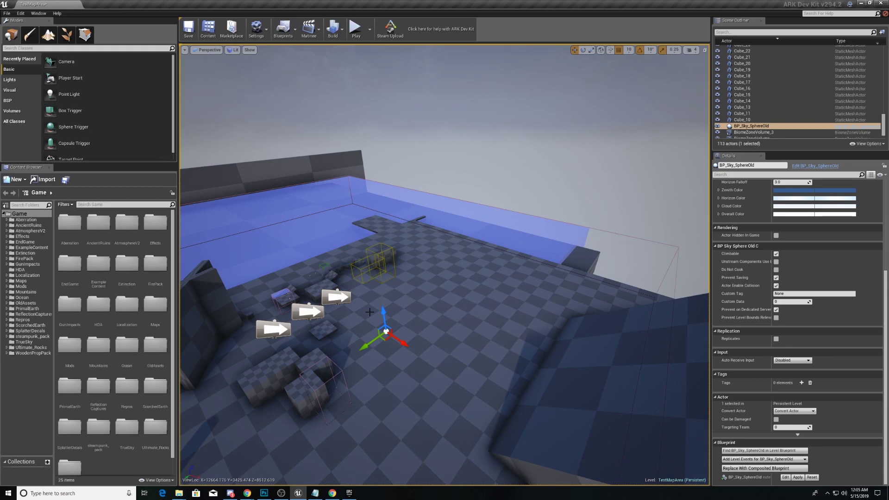
{"action": "right_click_drag", "start_coordinate": [369, 312], "coordinate": [509, 171]}
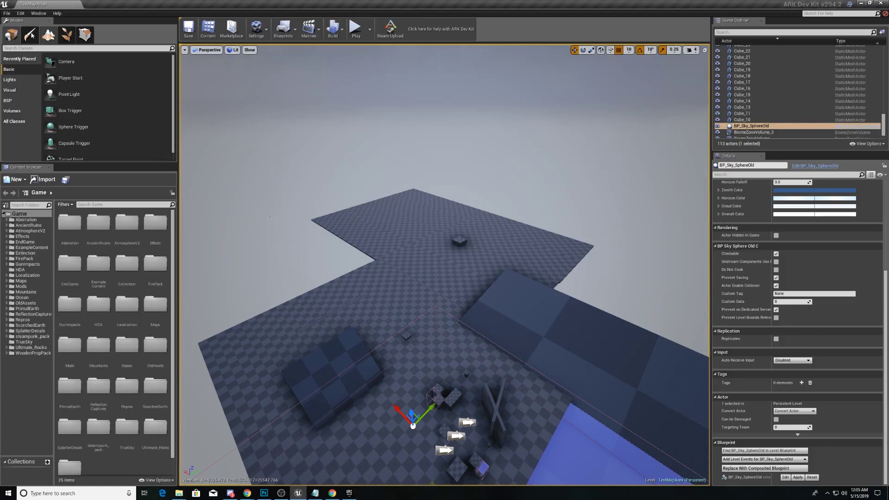
{"action": "left_click", "coordinate": [20, 13]}
{"action": "mouse_move", "coordinate": [7, 13]}
{"action": "left_click", "coordinate": [28, 25]}
{"action": "left_click", "coordinate": [425, 211]}
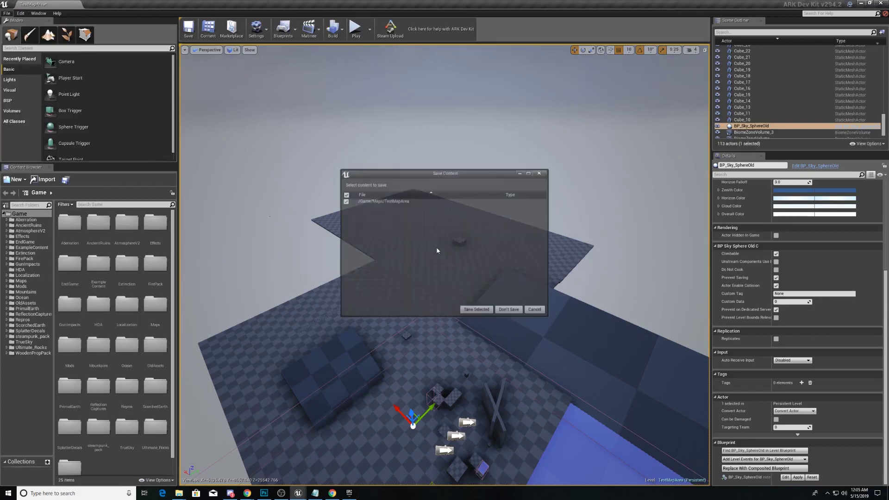
{"action": "left_click", "coordinate": [506, 310]}
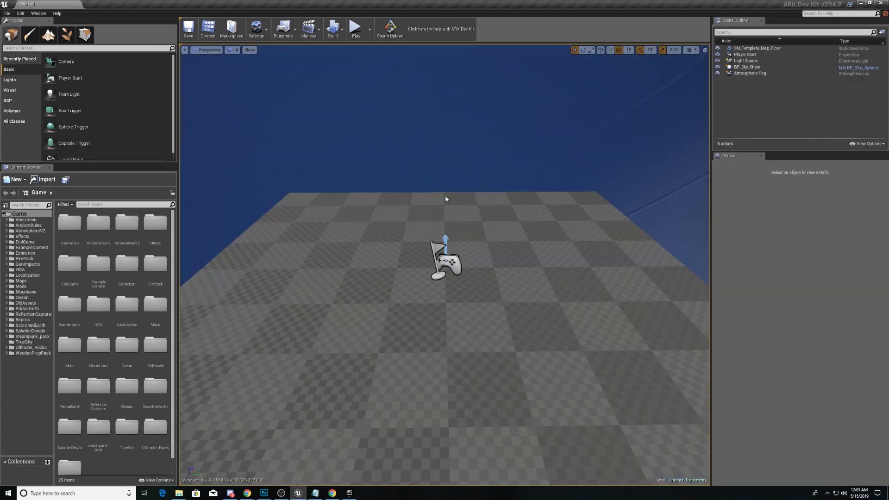
- Delete the template floor, then open the New Landscape material dropdown in Landscape mode
{"action": "scroll", "coordinate": [396, 232], "scroll_direction": "down", "scroll_amount": 5}
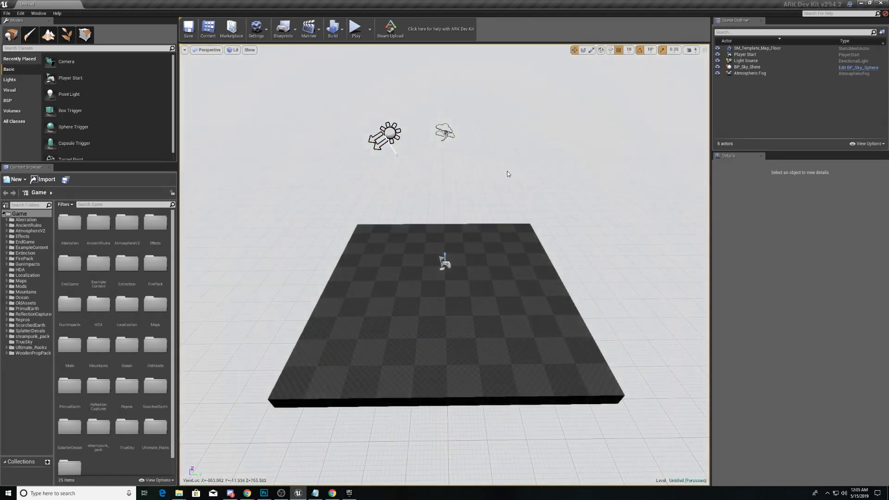
{"action": "middle_click_drag", "start_coordinate": [507, 174], "coordinate": [500, 167]}
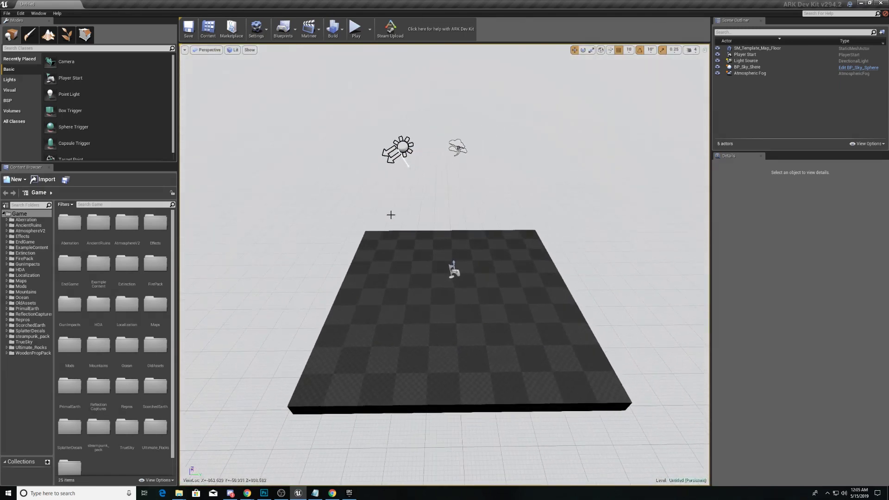
{"action": "left_click_drag", "start_coordinate": [389, 211], "coordinate": [510, 149], "text": "alt"}
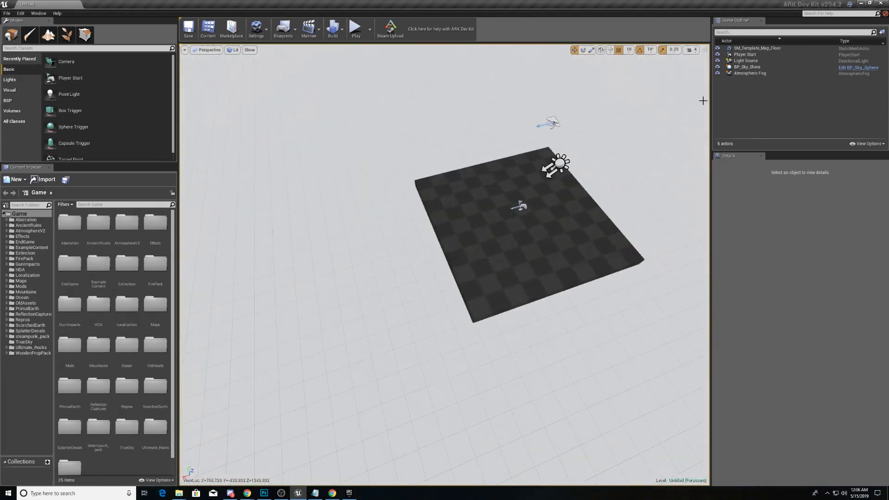
{"action": "right_click", "coordinate": [566, 242]}
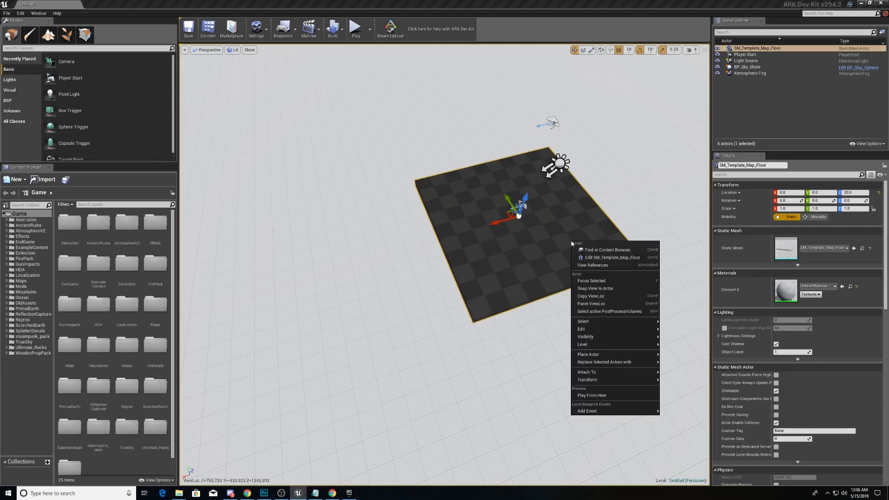
{"action": "left_click", "coordinate": [514, 260]}
{"action": "key", "text": "Delete"}
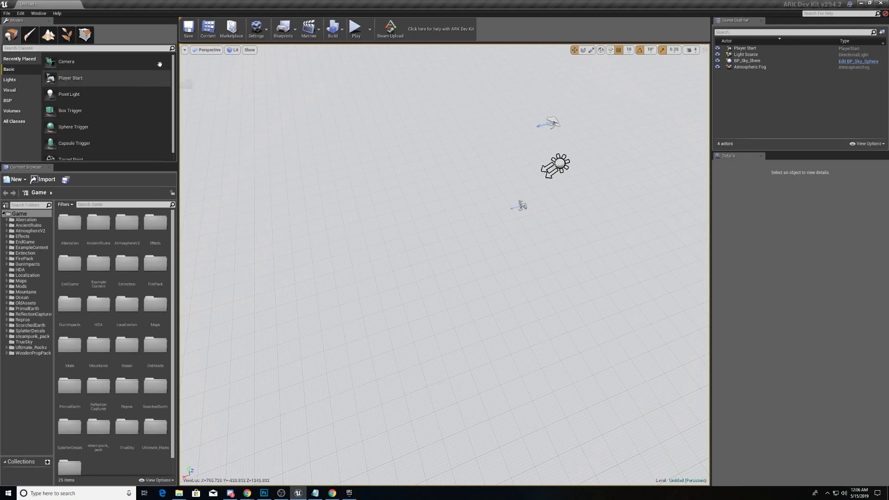
{"action": "left_click", "coordinate": [49, 35]}
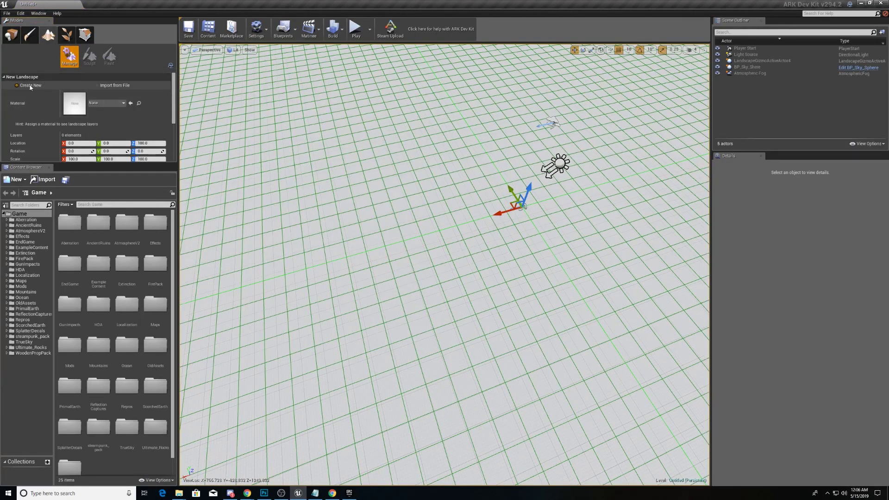
{"action": "left_click", "coordinate": [83, 107]}
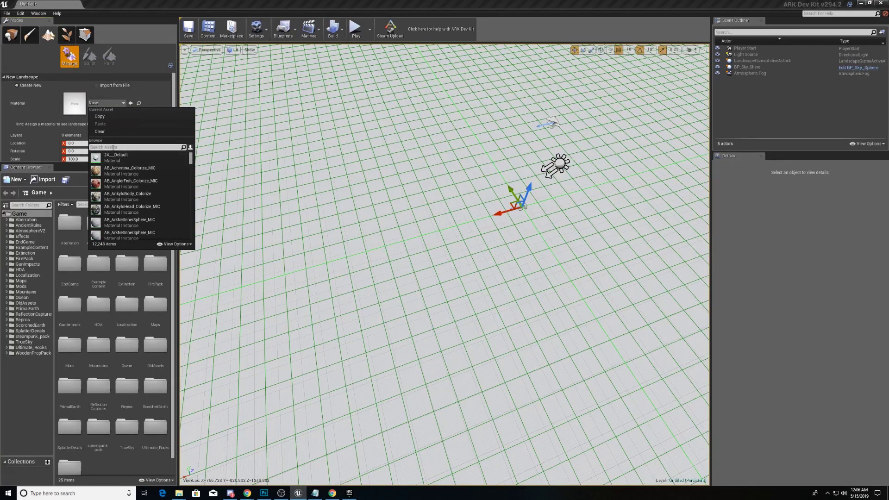
- Search the material picker for 'MI_NewIsland' and assign it to the landscape
{"action": "type", "text": "MI"}
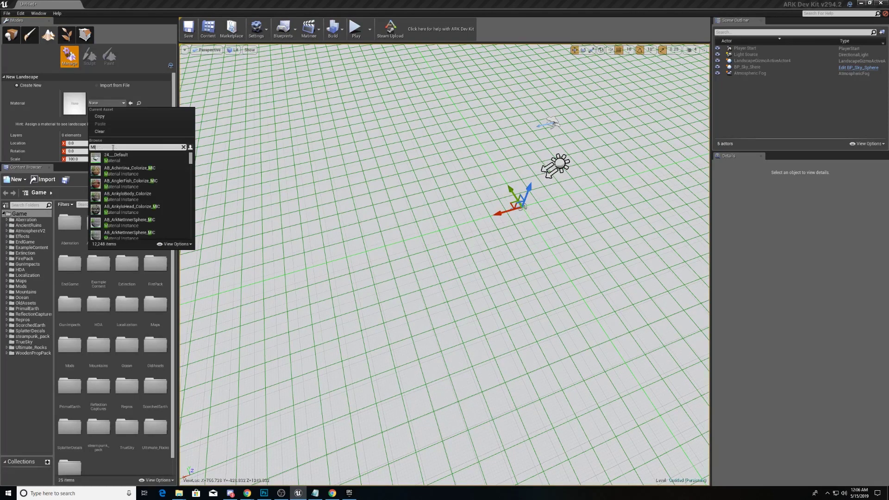
{"action": "type", "text": "_is"}
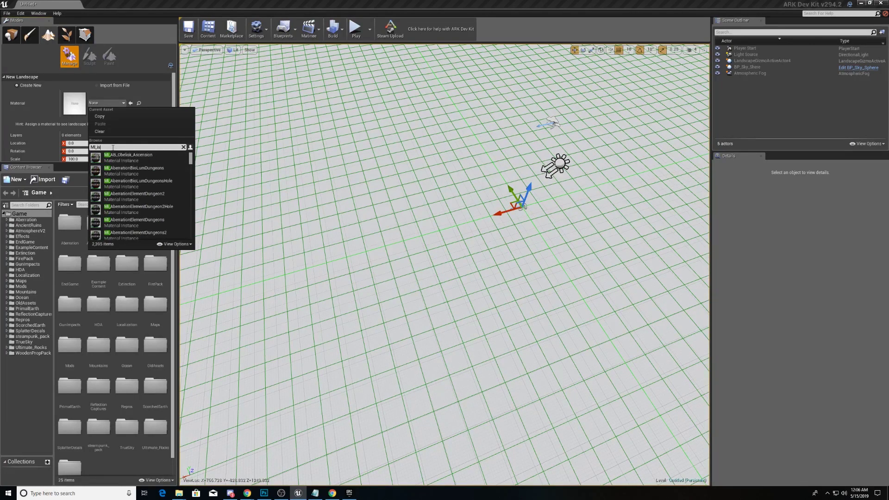
{"action": "key", "text": "BackSpace"}
{"action": "type", "text": "NewIsland"}
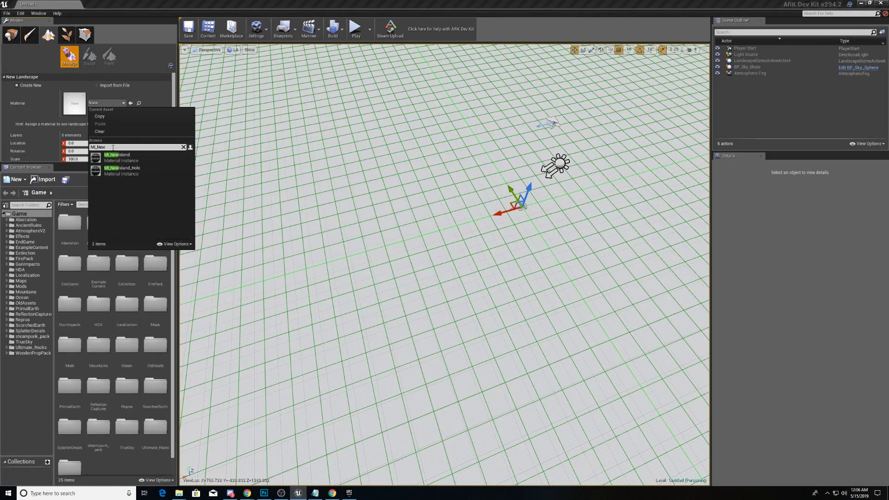
{"action": "key", "text": "Return"}
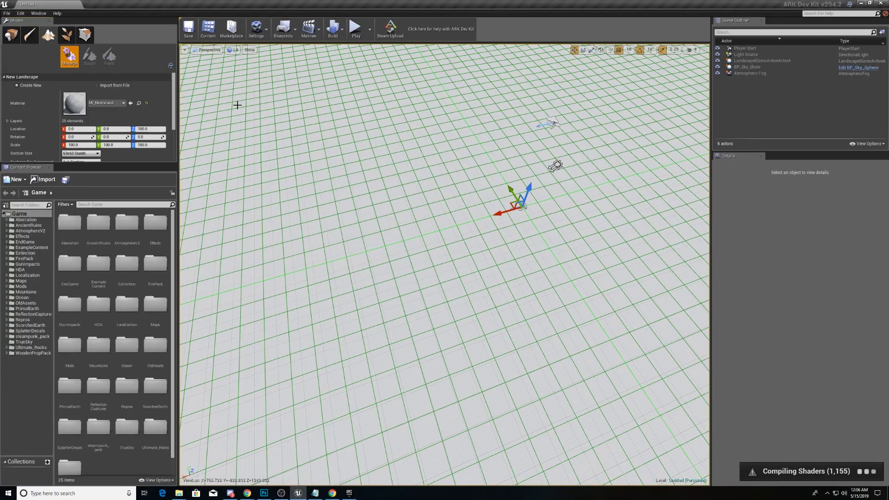
- Zoom out and orbit the viewport until the whole flat green landscape preview is framed
{"action": "scroll", "coordinate": [353, 155], "scroll_direction": "down", "scroll_amount": 5}
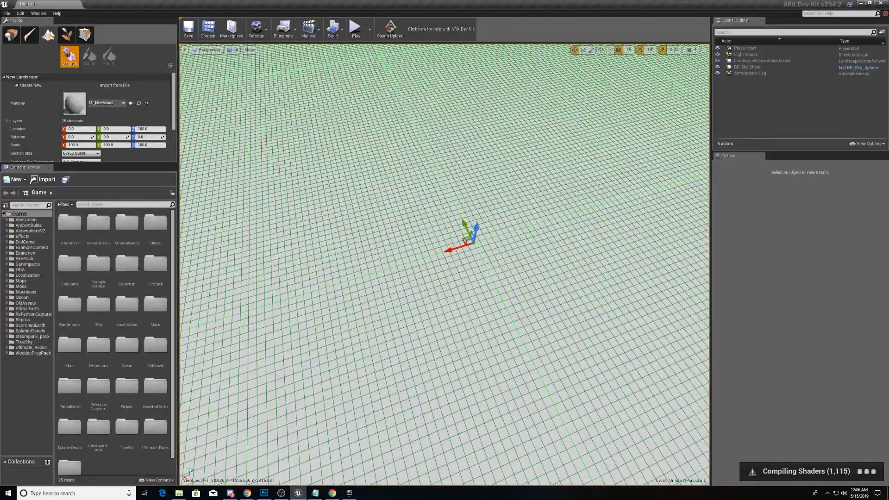
{"action": "mouse_move", "coordinate": [519, 162]}
{"action": "right_mouse_down"}
{"action": "mouse_move", "coordinate": [504, 103]}
{"action": "mouse_move", "coordinate": [489, 101]}
{"action": "mouse_move", "coordinate": [520, 162]}
{"action": "right_mouse_up"}
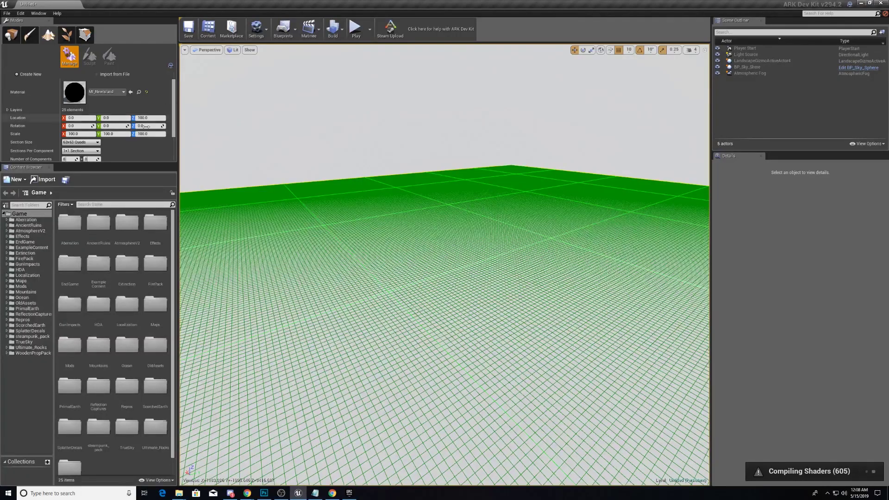
{"action": "scroll", "coordinate": [388, 258], "scroll_direction": "up", "scroll_amount": 2}
{"action": "right_click_drag", "start_coordinate": [348, 234], "coordinate": [463, 264]}
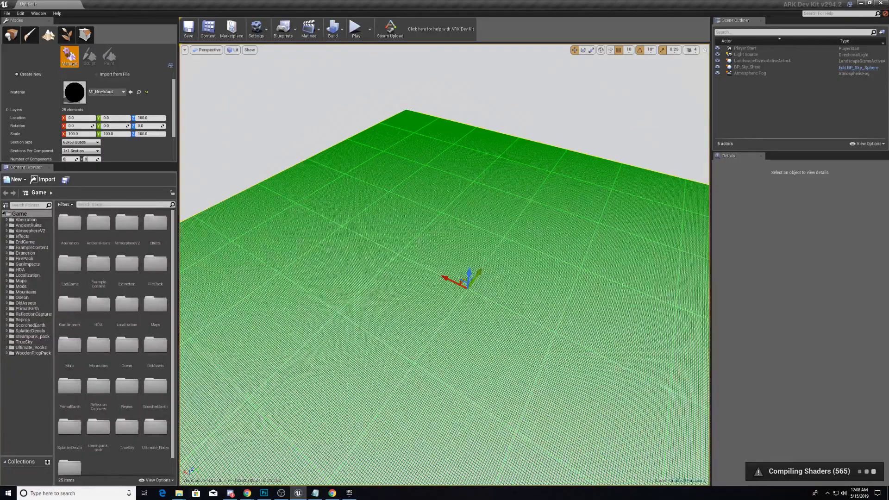
{"action": "right_click_drag", "start_coordinate": [464, 264], "coordinate": [552, 294]}
{"action": "right_click_drag", "start_coordinate": [383, 272], "coordinate": [383, 287]}
{"action": "mouse_move", "coordinate": [432, 373]}
{"action": "right_mouse_down"}
{"action": "mouse_move", "coordinate": [403, 361]}
{"action": "mouse_move", "coordinate": [432, 373]}
{"action": "right_mouse_up"}
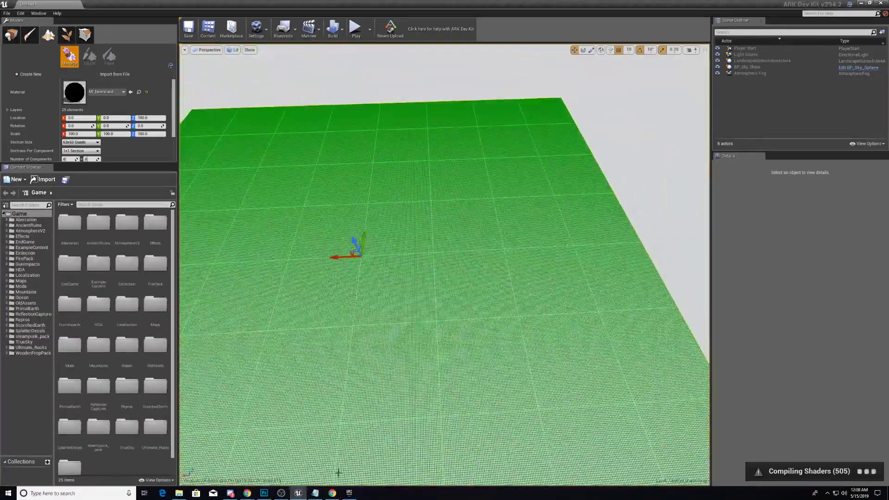
- Bring the painted Ark Server Map reference to the front in Photoshop
{"action": "left_click", "coordinate": [269, 494]}
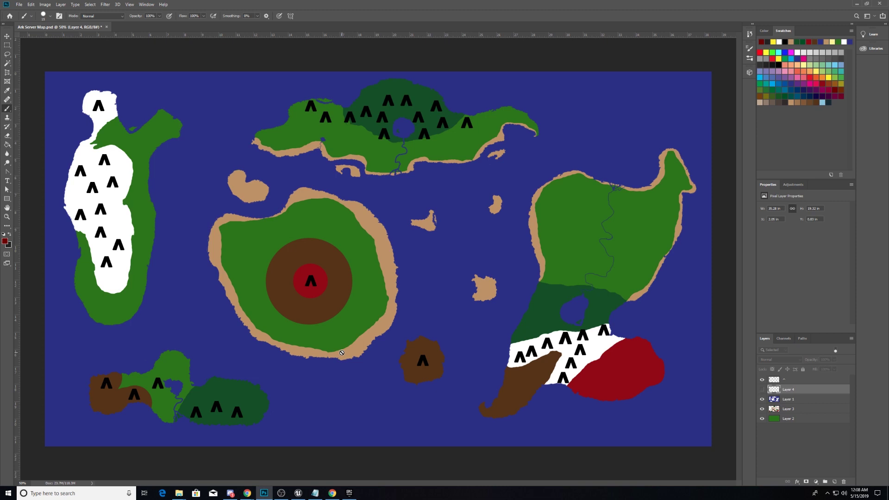
{"action": "left_click_drag", "start_coordinate": [297, 4], "coordinate": [185, 1]}
{"action": "mouse_move", "coordinate": [298, 497]}
- Switch via Chrome and the Epic Games Launcher back to the ARK Dev Kit editor
{"action": "left_click", "coordinate": [332, 493]}
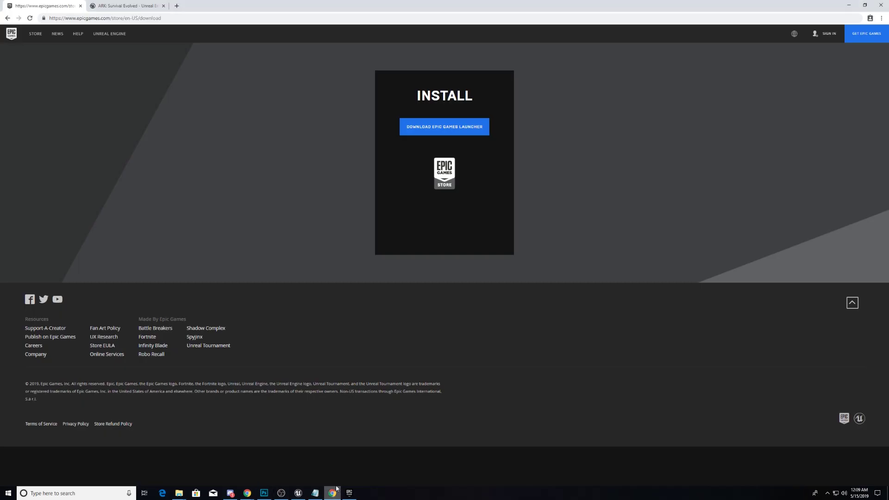
{"action": "left_click", "coordinate": [349, 492]}
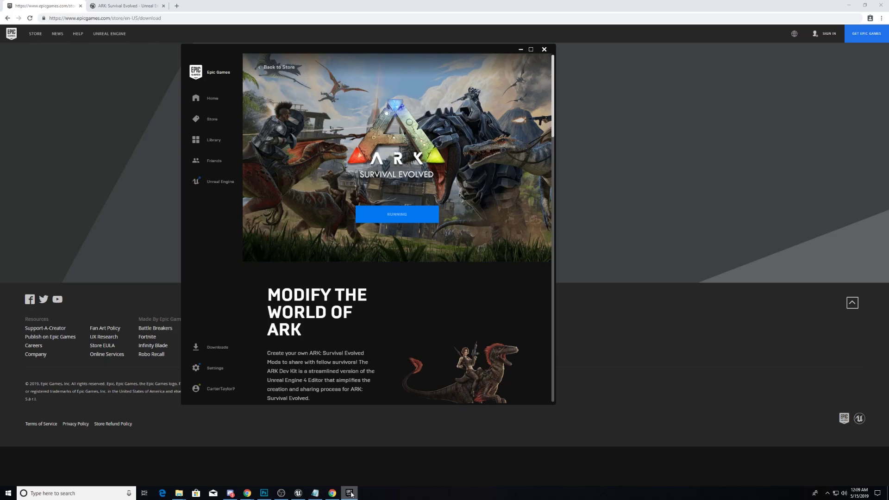
{"action": "left_click", "coordinate": [299, 494]}
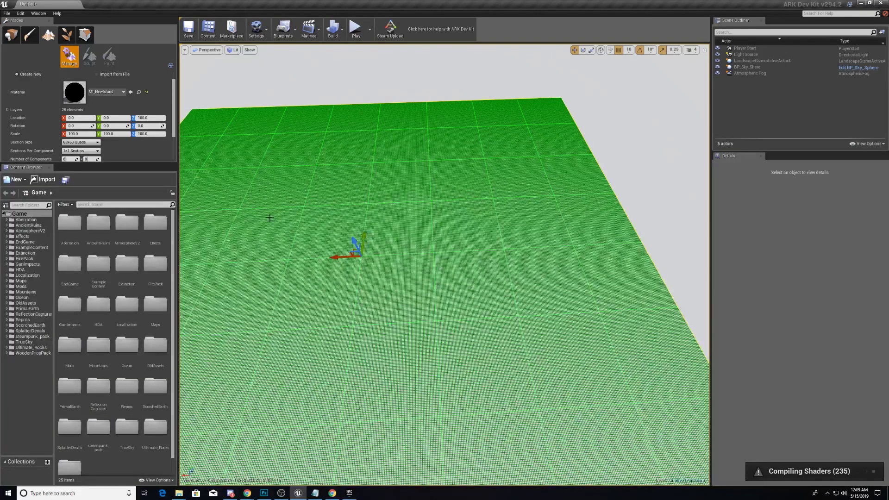
- Resize and scroll the New Landscape settings, then open the Section Size dropdown
{"action": "scroll", "coordinate": [116, 135], "scroll_direction": "down", "scroll_amount": 2}
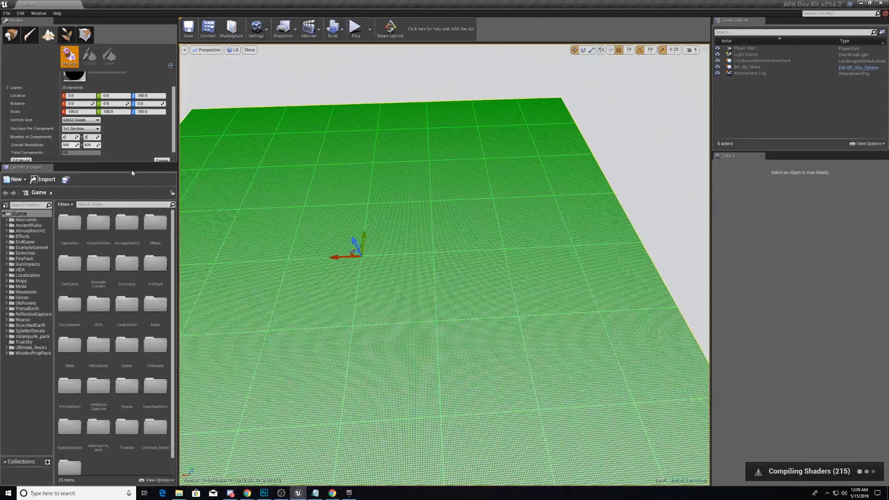
{"action": "left_click_drag", "start_coordinate": [114, 165], "coordinate": [92, 281]}
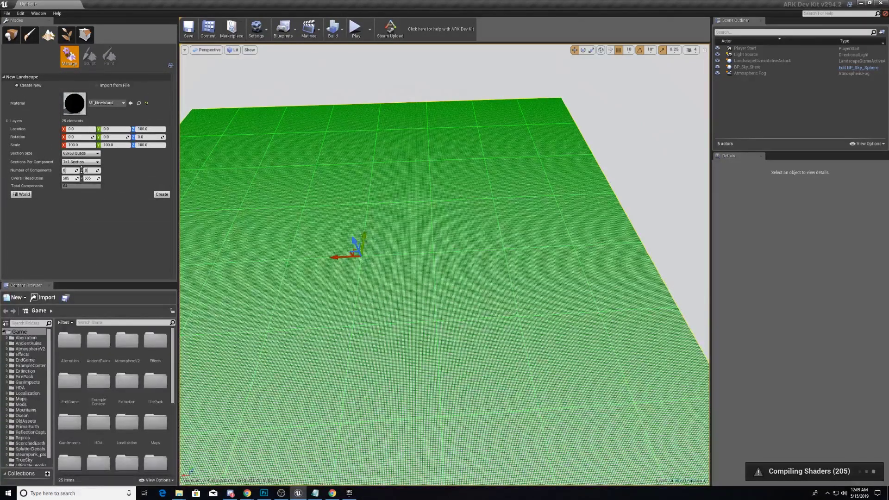
{"action": "left_click_drag", "start_coordinate": [82, 282], "coordinate": [81, 170]}
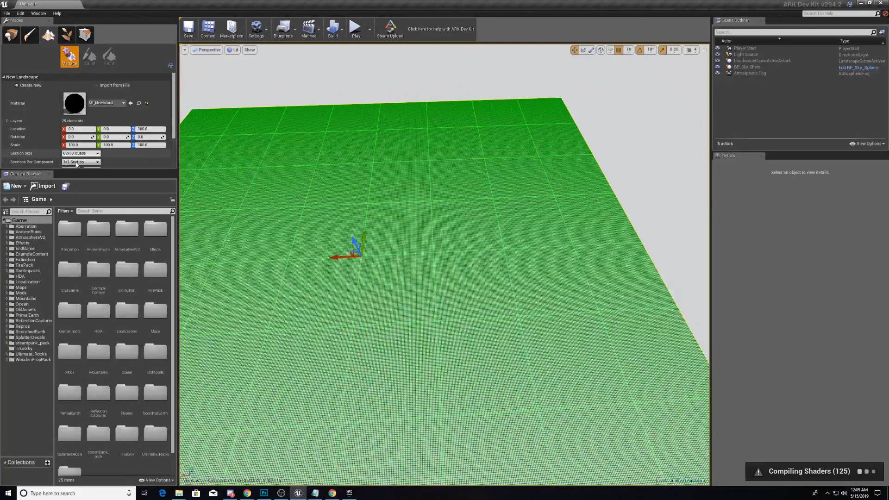
{"action": "scroll", "coordinate": [73, 161], "scroll_direction": "down", "scroll_amount": 1}
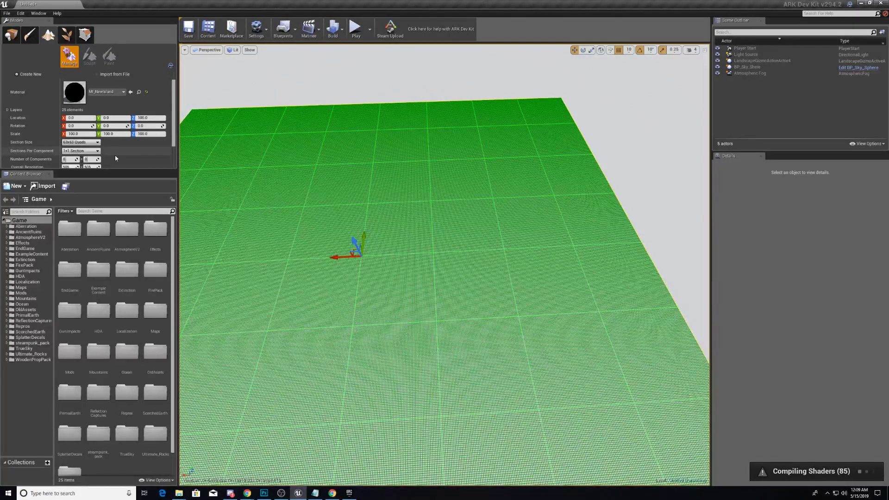
{"action": "scroll", "coordinate": [121, 144], "scroll_direction": "down", "scroll_amount": 2}
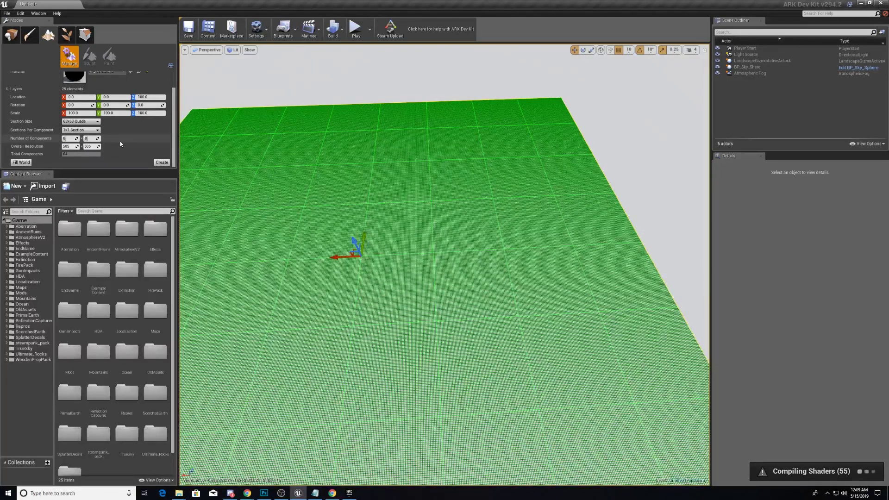
{"action": "left_click", "coordinate": [75, 122]}
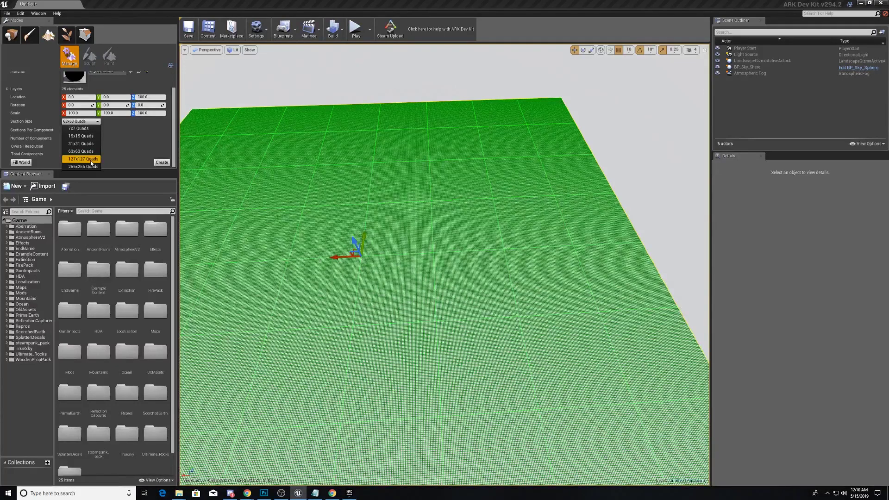
- Choose 255x255 Quads sections and create the 2041 × 2041 MI_NewIsland landscape
{"action": "left_click", "coordinate": [91, 166]}
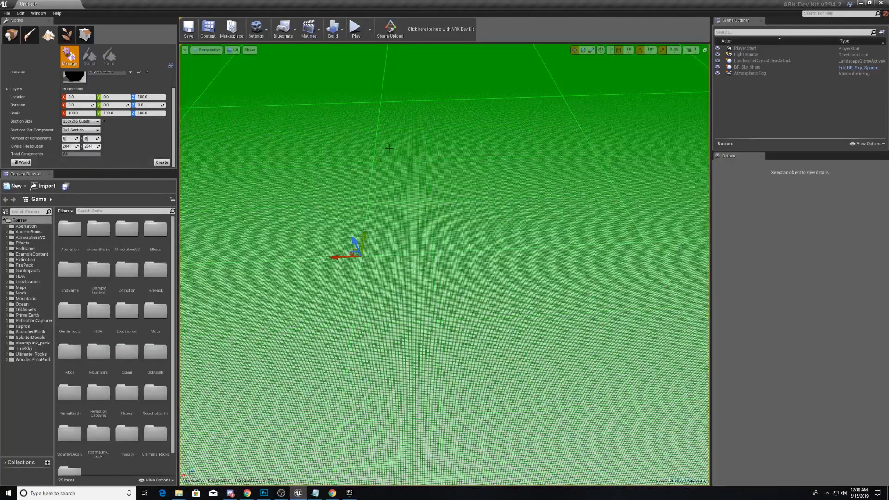
{"action": "left_click", "coordinate": [163, 163]}
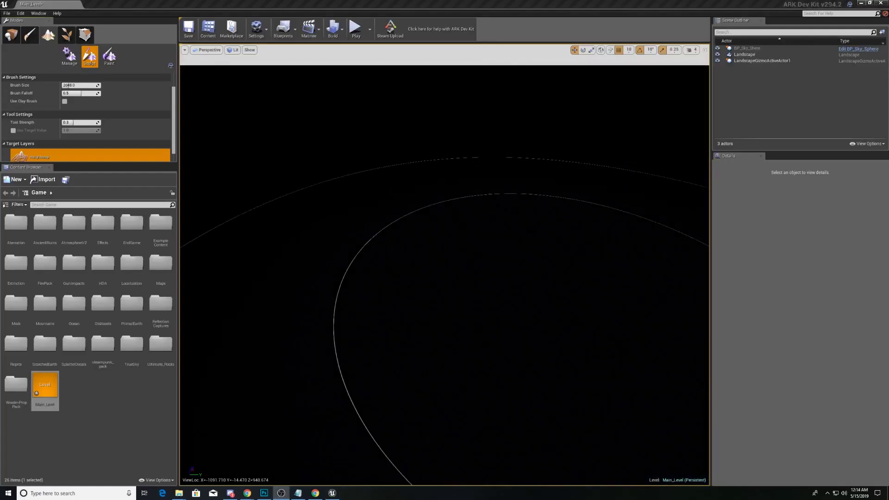
- Zoom out over the new black landscape, briefly checking the Photoshop reference map
{"action": "scroll", "coordinate": [444, 273], "scroll_direction": "down", "scroll_amount": 10}
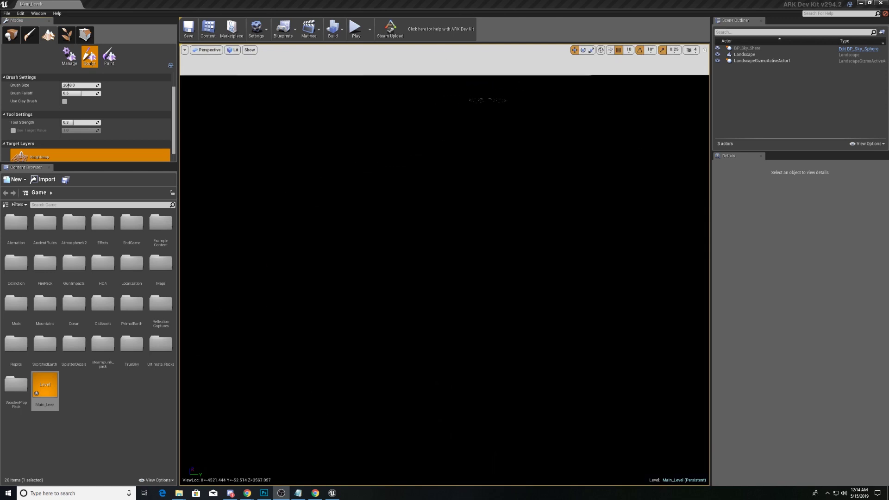
{"action": "right_click_drag", "start_coordinate": [444, 274], "coordinate": [445, 227]}
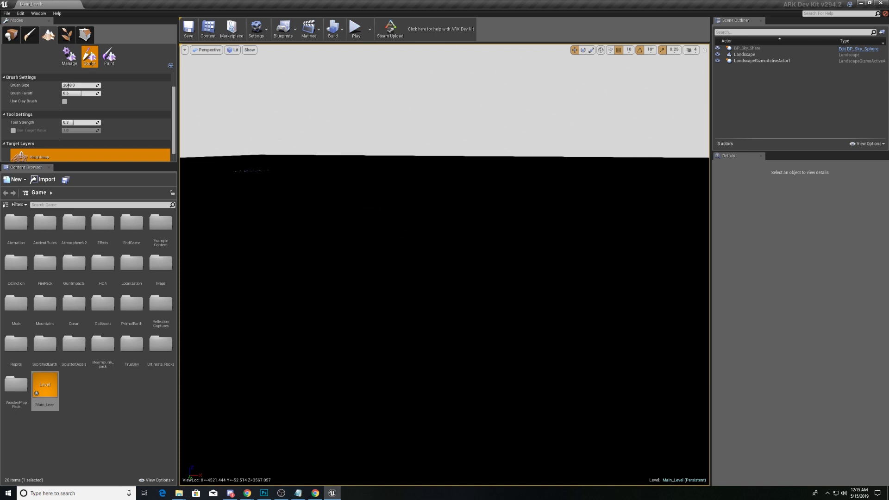
{"action": "scroll", "coordinate": [337, 197], "scroll_direction": "down", "scroll_amount": 1}
{"action": "mouse_move", "coordinate": [338, 197]}
{"action": "right_mouse_down"}
{"action": "mouse_move", "coordinate": [337, 241]}
{"action": "mouse_move", "coordinate": [338, 168]}
{"action": "mouse_move", "coordinate": [337, 215]}
{"action": "mouse_move", "coordinate": [380, 220]}
{"action": "mouse_move", "coordinate": [472, 165]}
{"action": "right_mouse_up"}
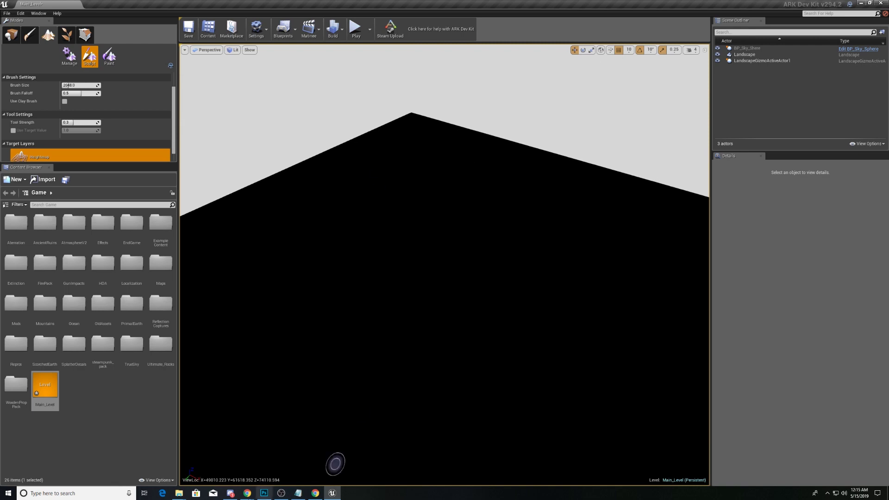
{"action": "left_click", "coordinate": [265, 493]}
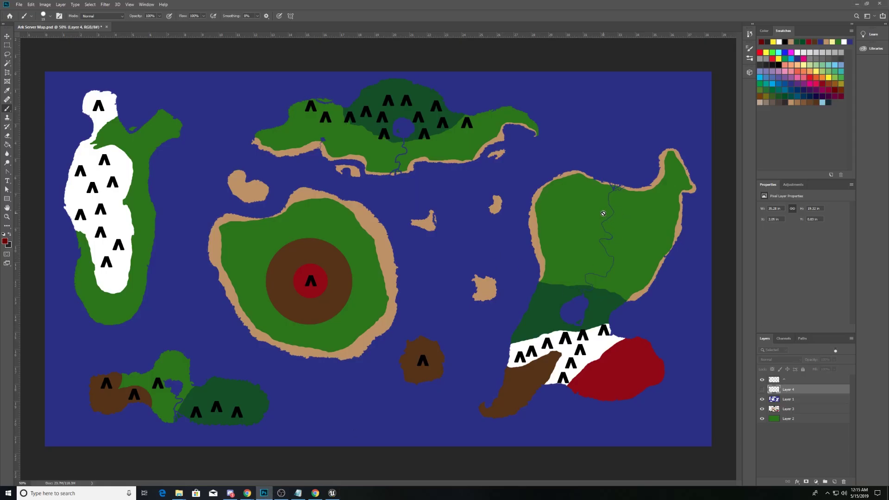
{"action": "left_click", "coordinate": [855, 5]}
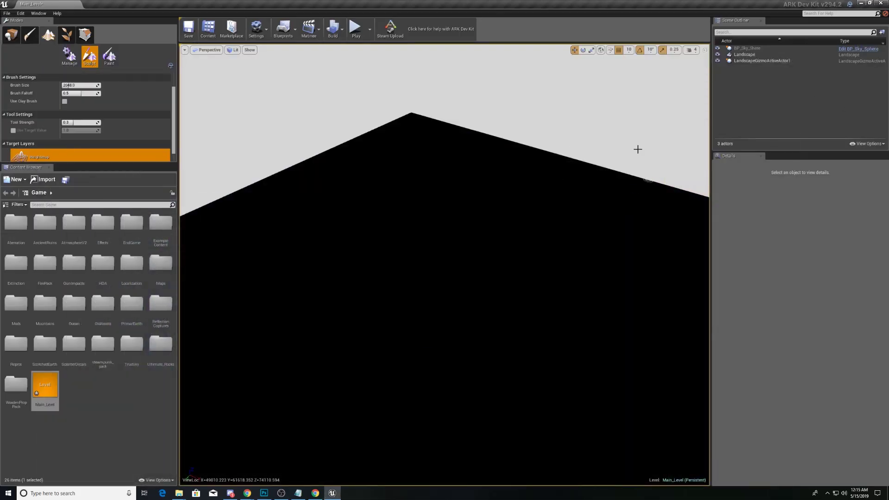